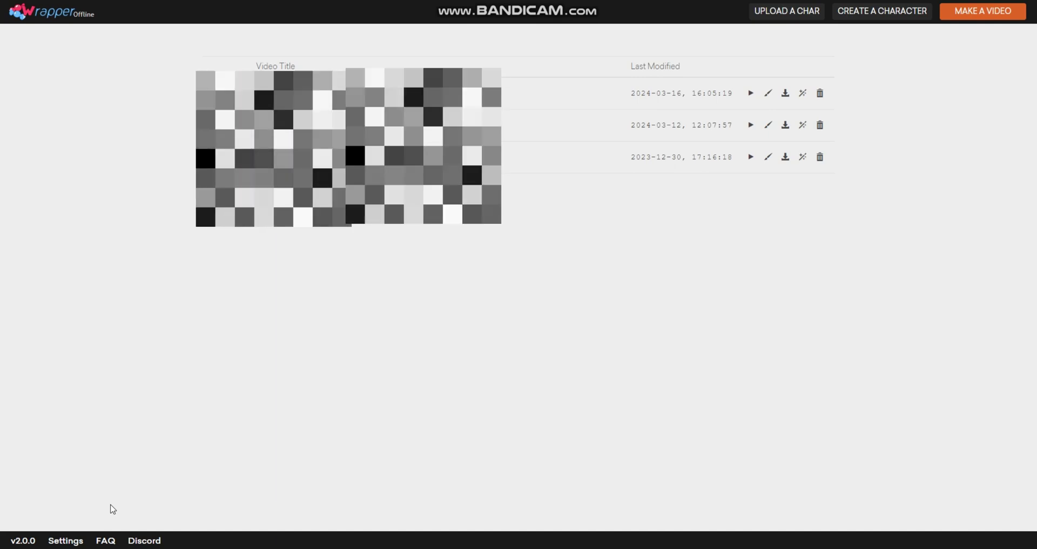
- Start a new video with the Comedy World theme, opening the editor on a bedroom scene
left_click(1005, 19)
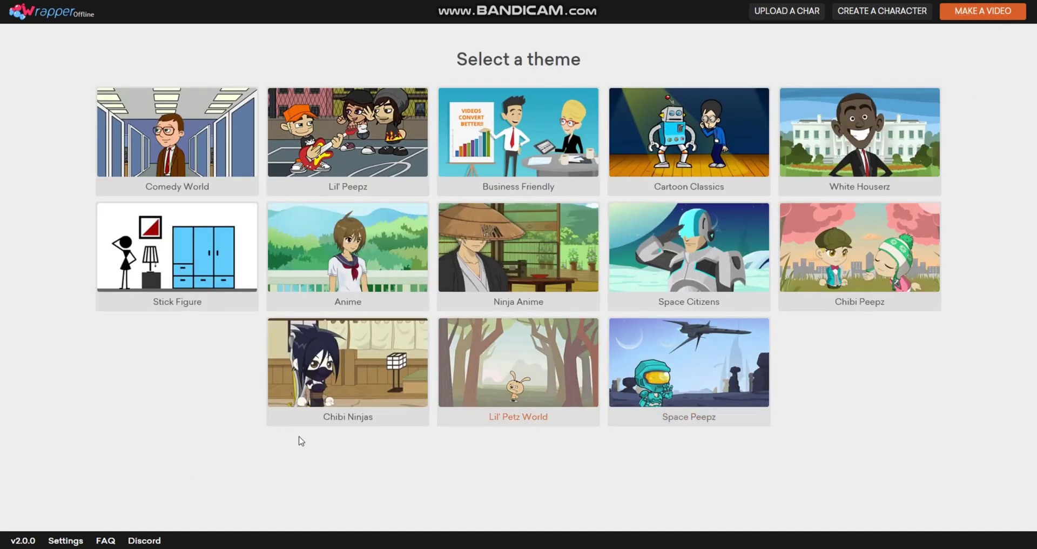
left_click(142, 130)
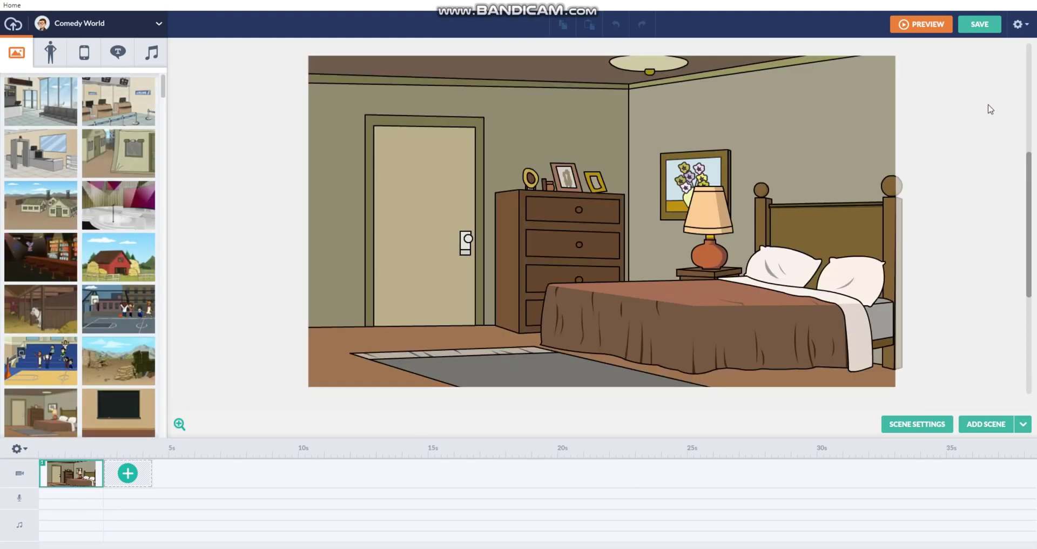
- Restart the Getting Started interactive tutorial from the editor's gear menu
left_click(1021, 25)
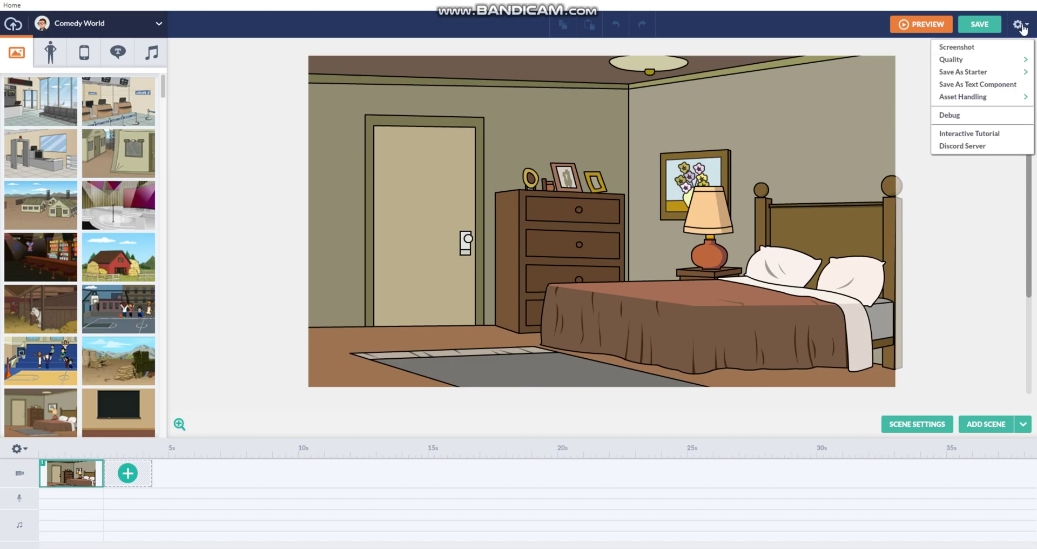
left_click(990, 135)
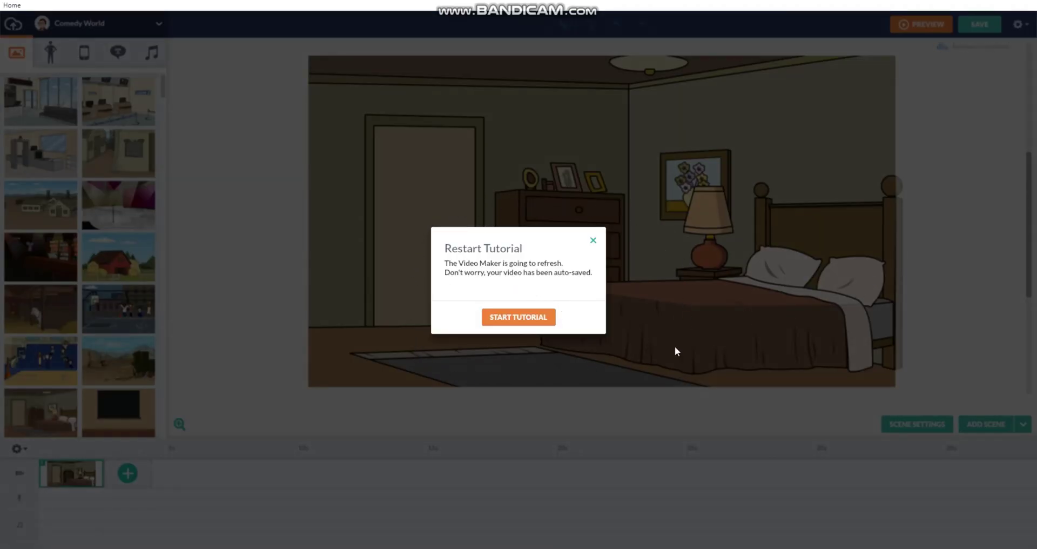
left_click(529, 323)
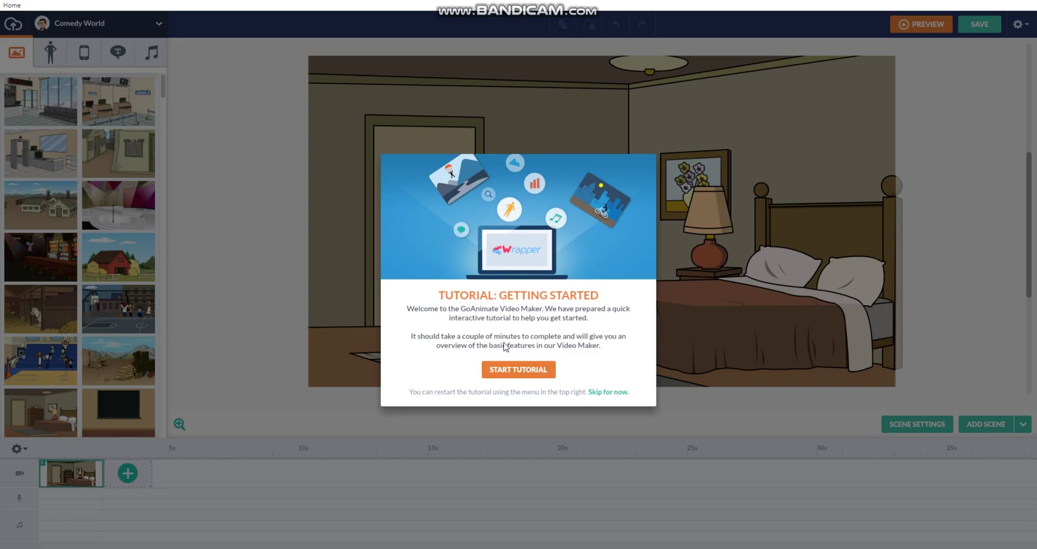
- Begin the tutorial and drag the living-room template onto the stage as the scene background
left_click(521, 372)
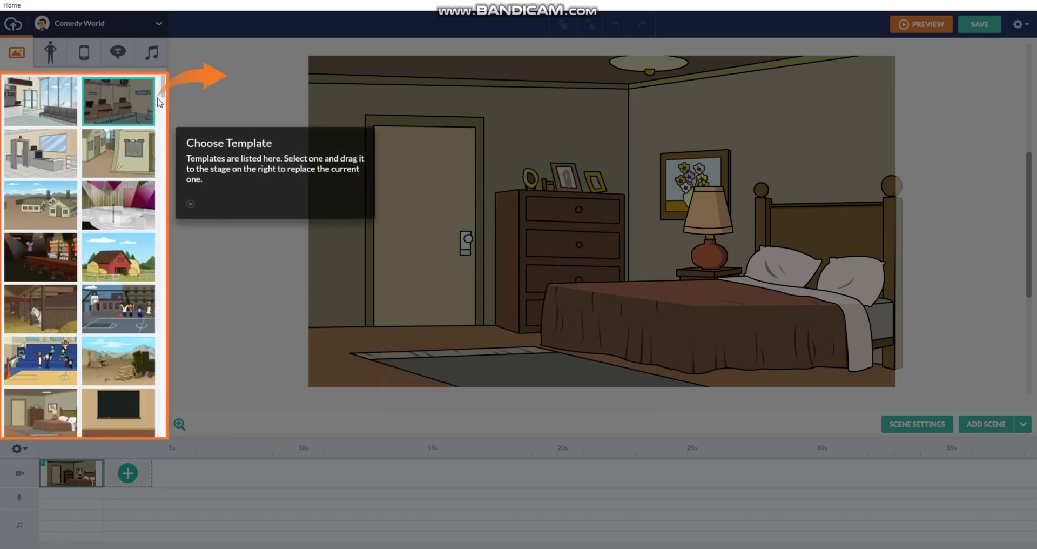
left_click_drag(163, 103, 180, 184)
left_click_drag(118, 216, 314, 203)
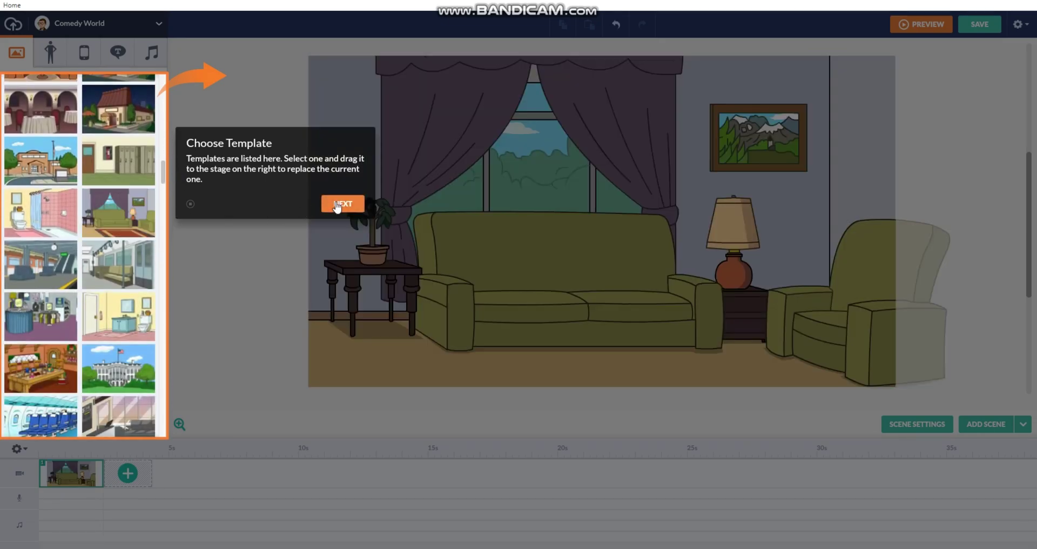
left_click(340, 204)
left_click(49, 54)
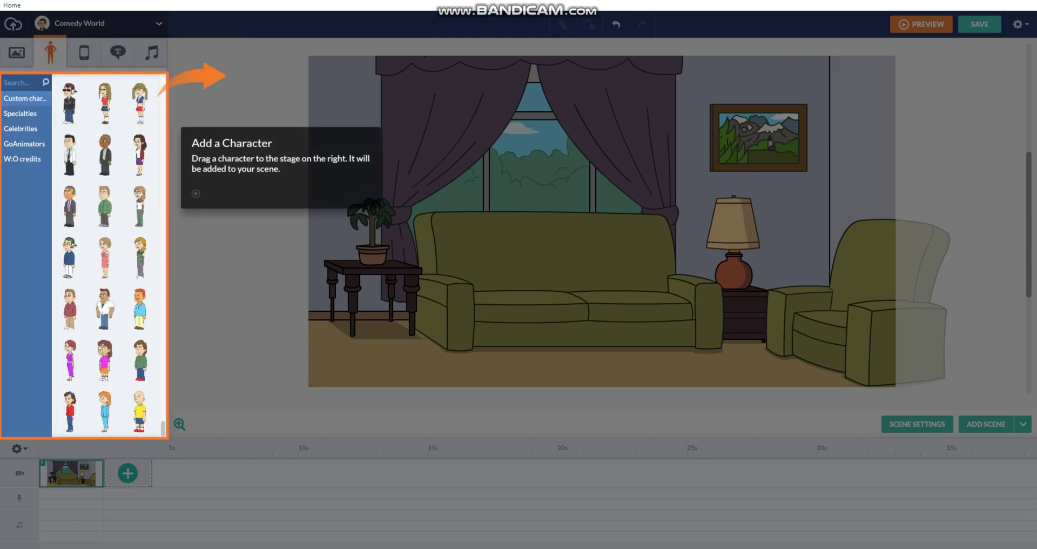
- Add the red-hoodie character to the living room and flip it to face the other way
left_click(69, 308)
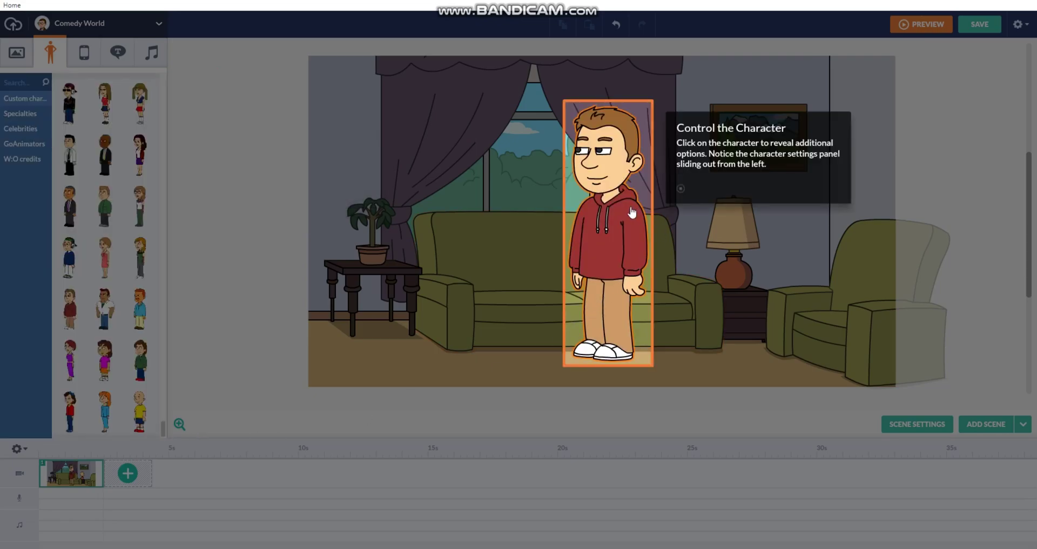
left_click(624, 225)
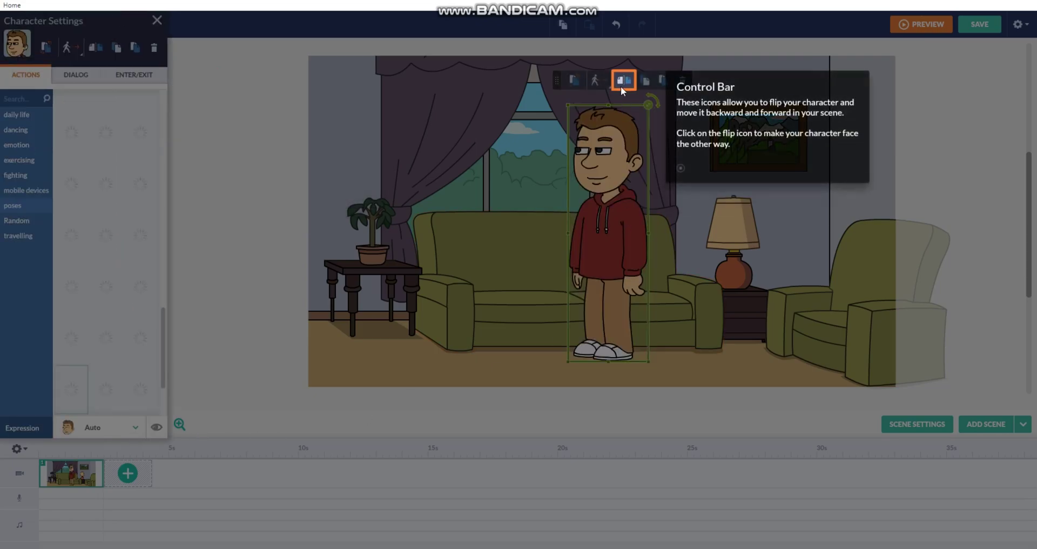
left_click(622, 82)
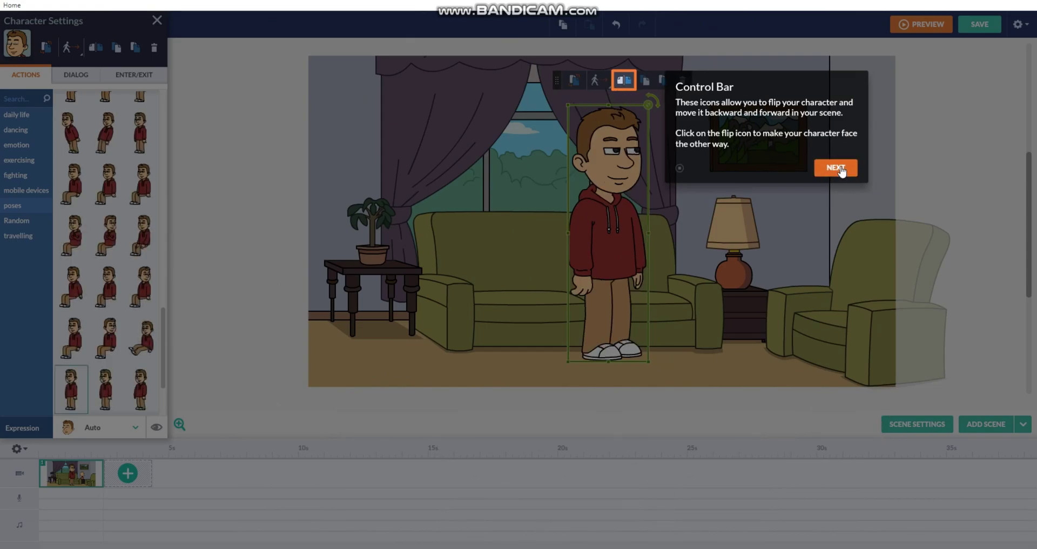
- Give the character the Crossed arms pose from the Actions poses list
left_click(836, 168)
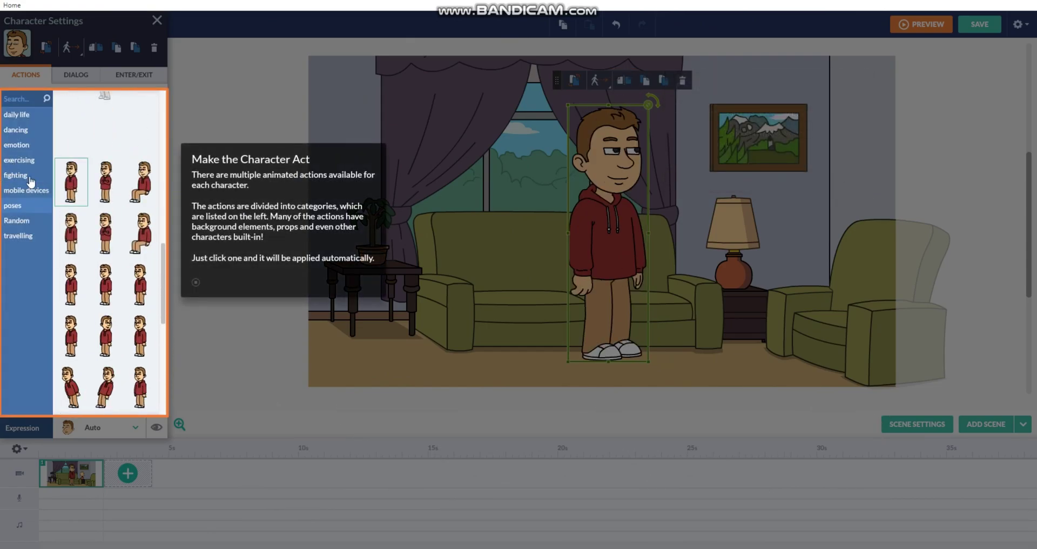
scroll(130, 146, "up", 2)
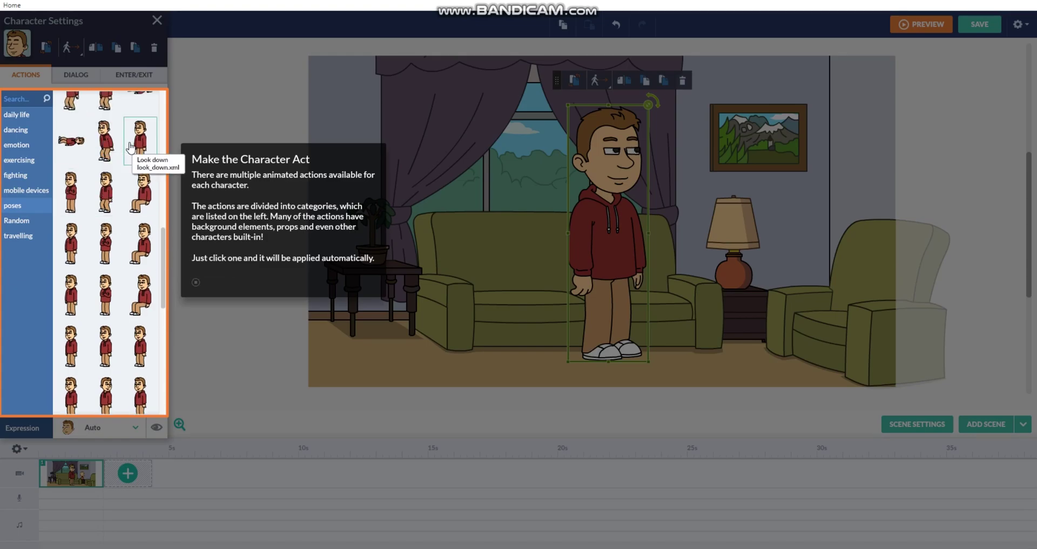
scroll(108, 162, "up", 5)
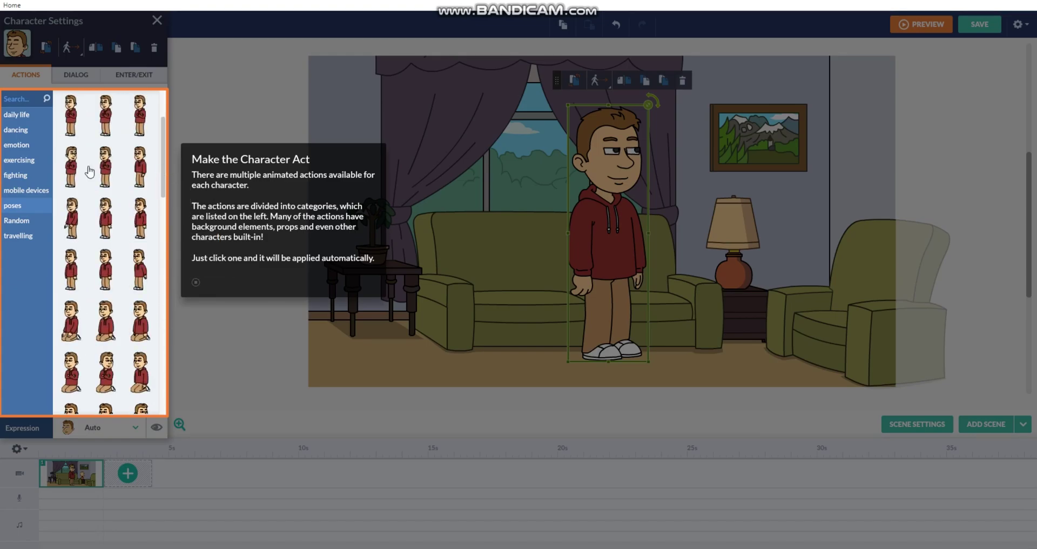
scroll(108, 184, "up", 2)
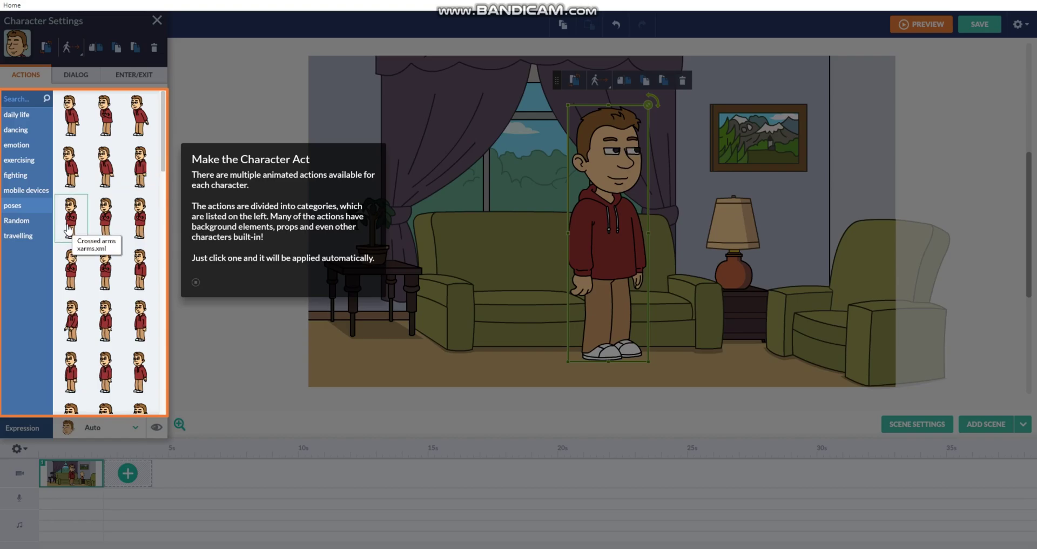
left_click(69, 230)
left_click(362, 288)
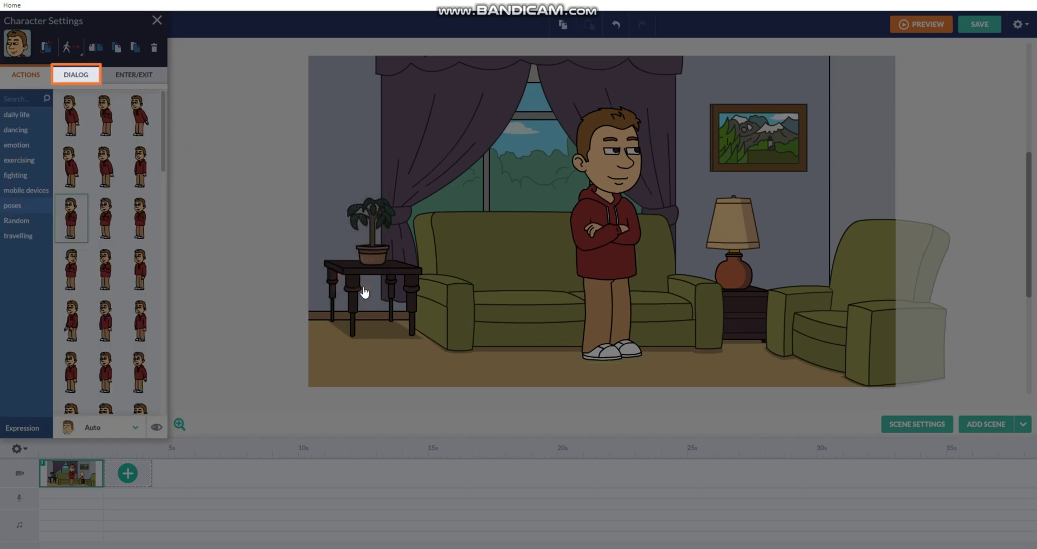
- Generate and add the Eric-voice text-to-speech line 'Hi, am Eric the Red Hood Guy'
left_click(75, 75)
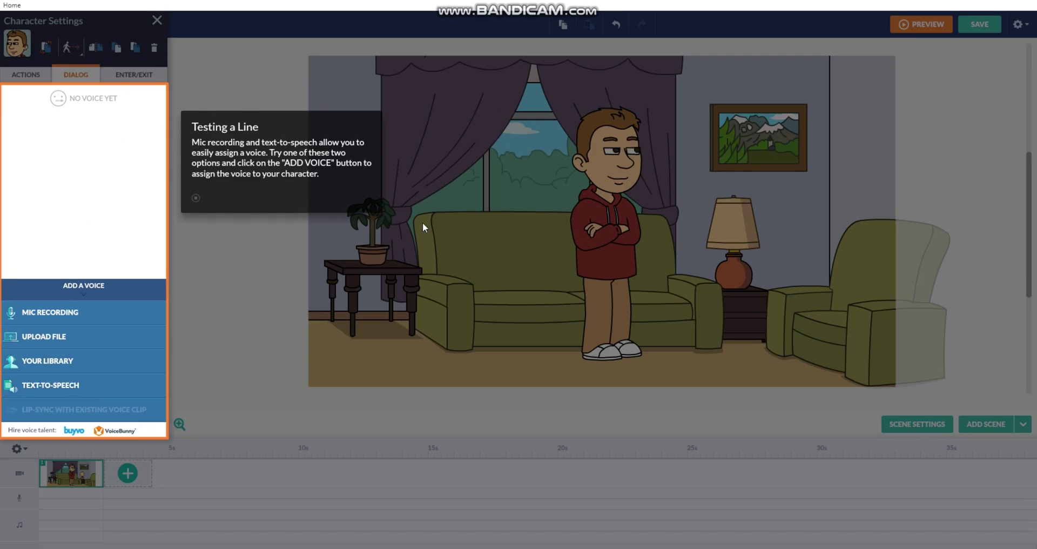
left_click(129, 388)
left_click(546, 282)
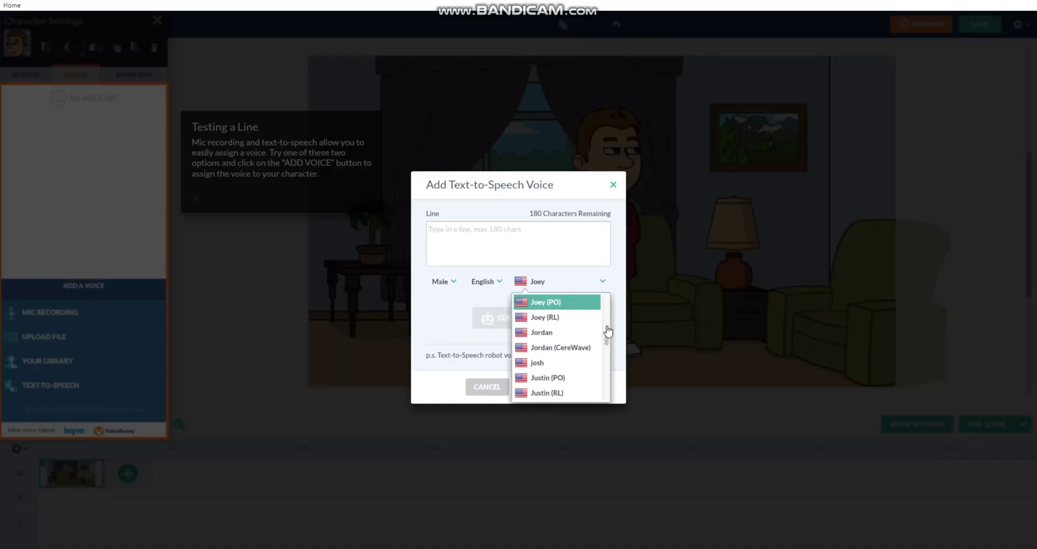
scroll(606, 338, "up", 5)
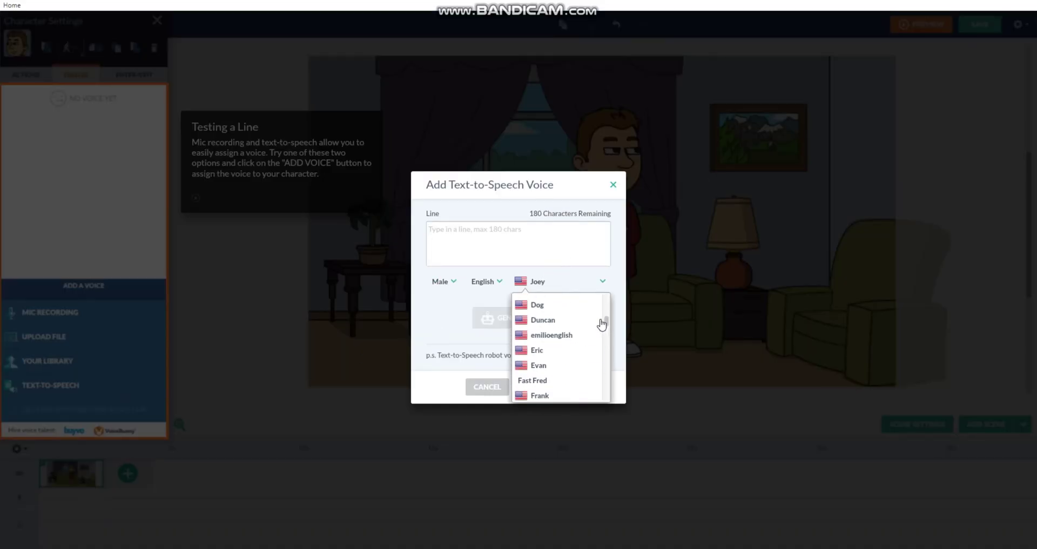
left_click(584, 350)
left_click(573, 258)
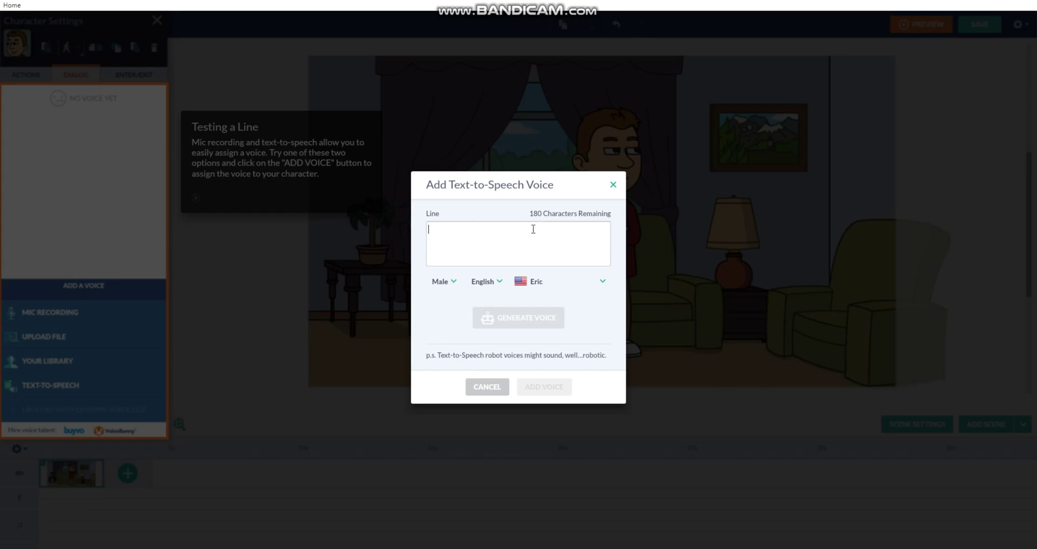
type("Hi, am Eric")
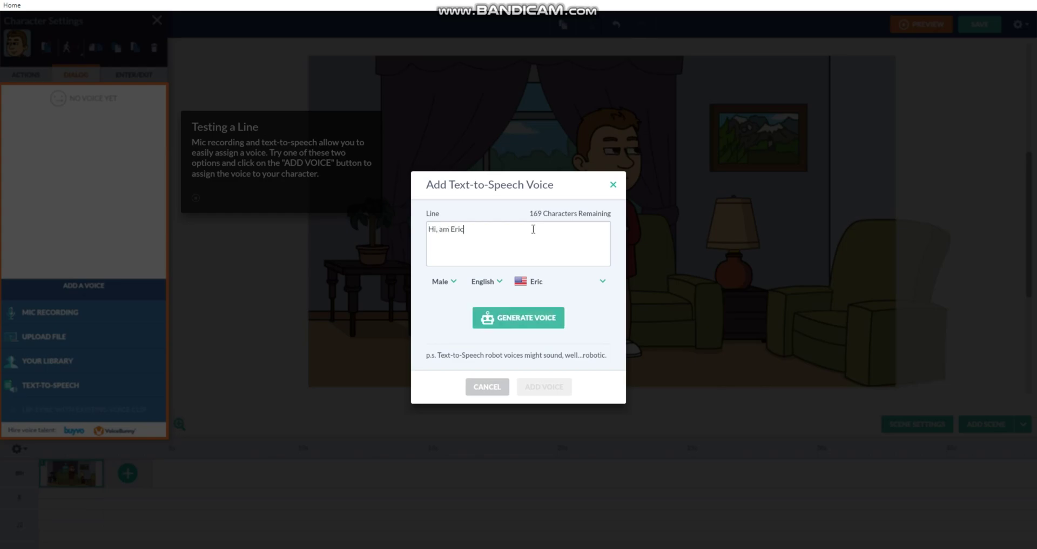
type(" the Red Hood Guy")
left_click(563, 324)
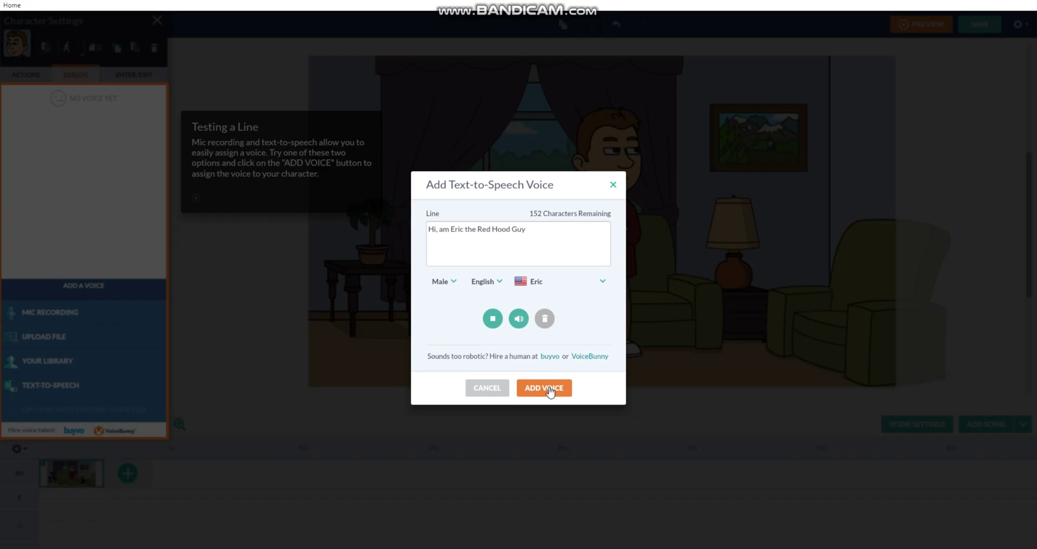
left_click(544, 388)
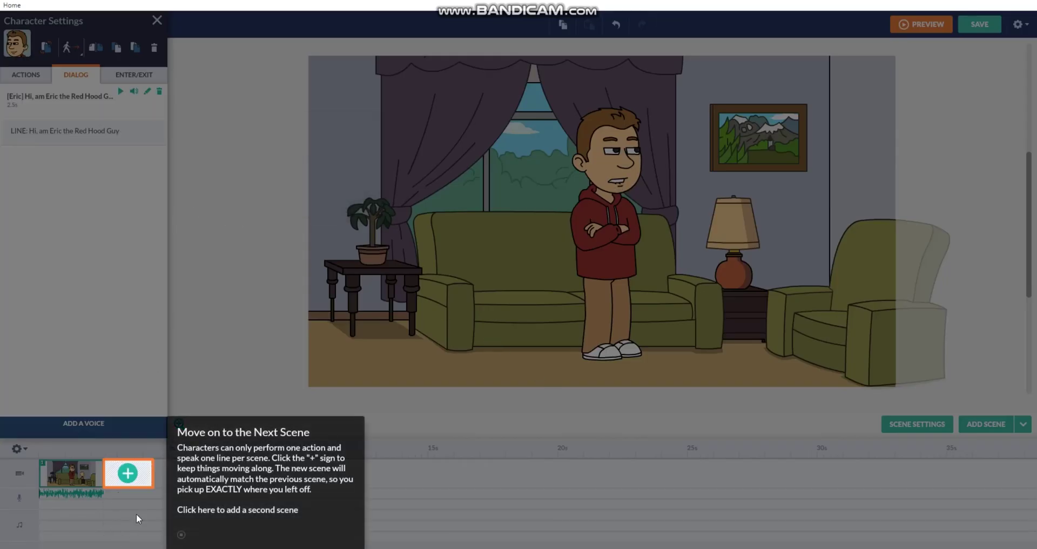
- Add scene 2 and give the character the Bend - Walk action found by searching 'walk'
left_click(125, 473)
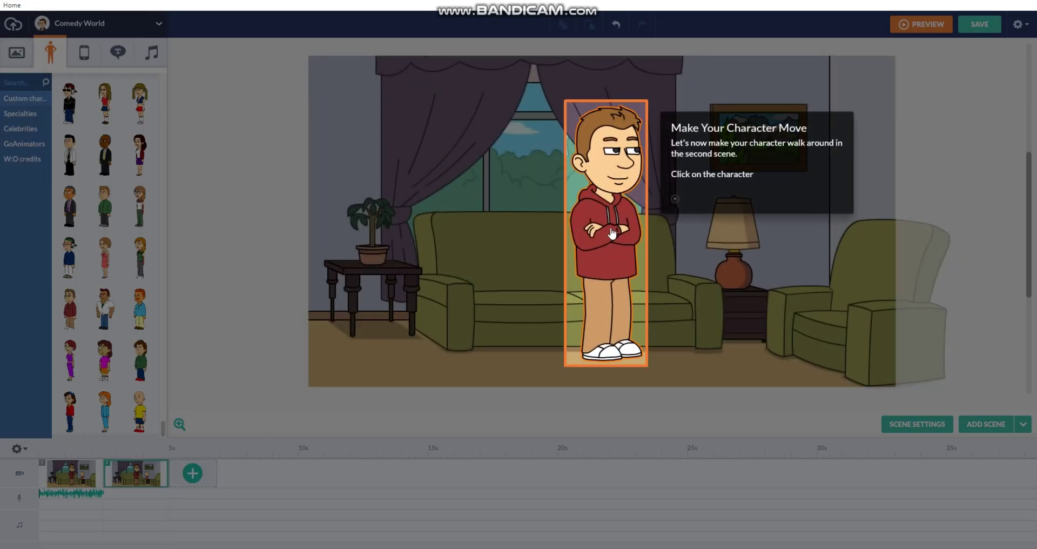
left_click(609, 236)
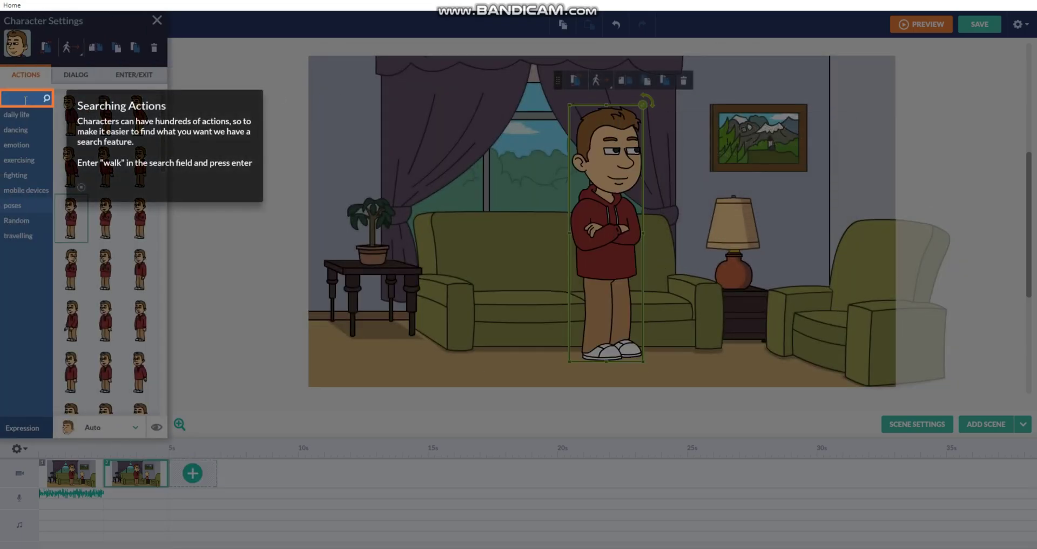
left_click(25, 100)
type("walk")
key("Return")
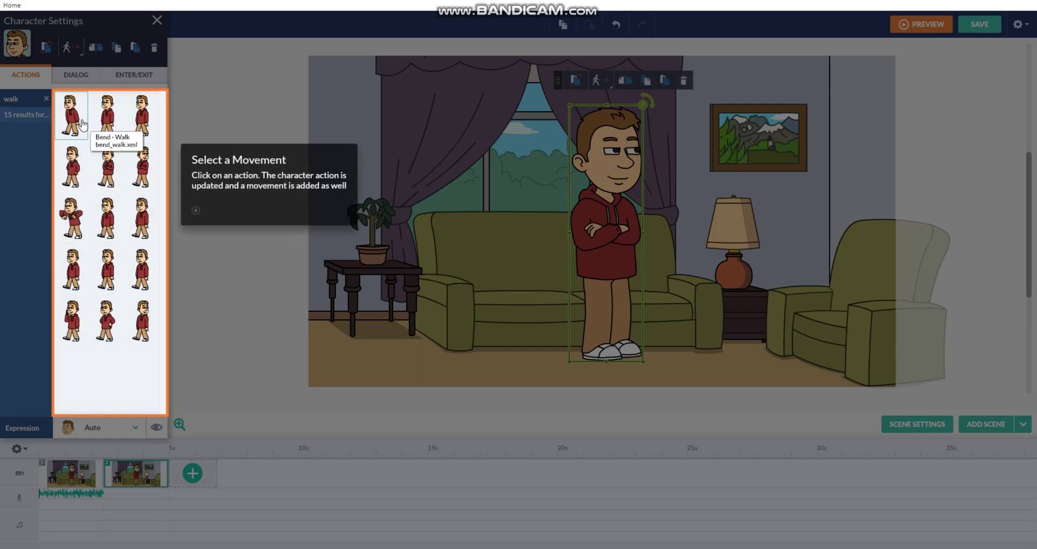
left_click(97, 111)
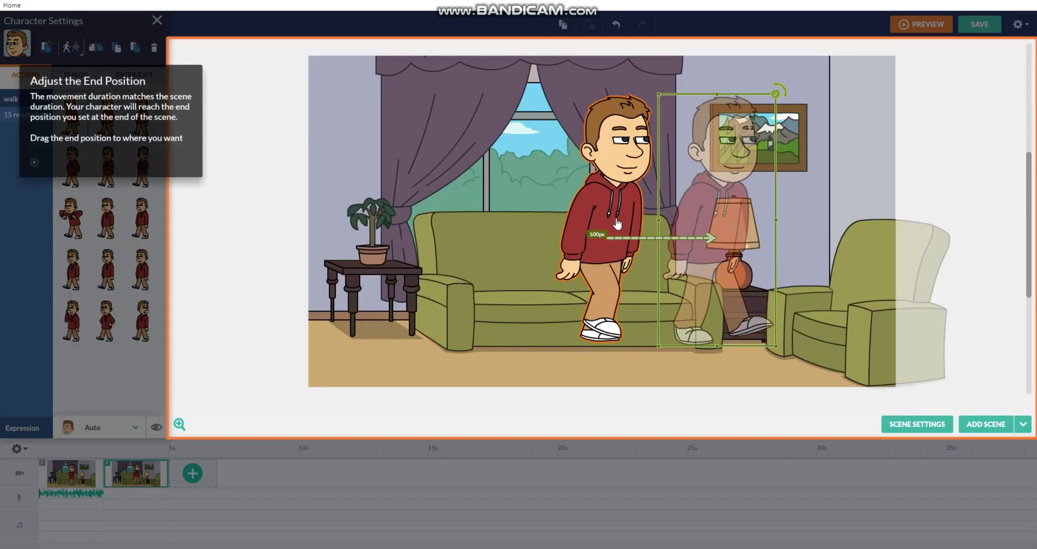
- Drag the walk's end position further right, toward the lamp
left_click(612, 252)
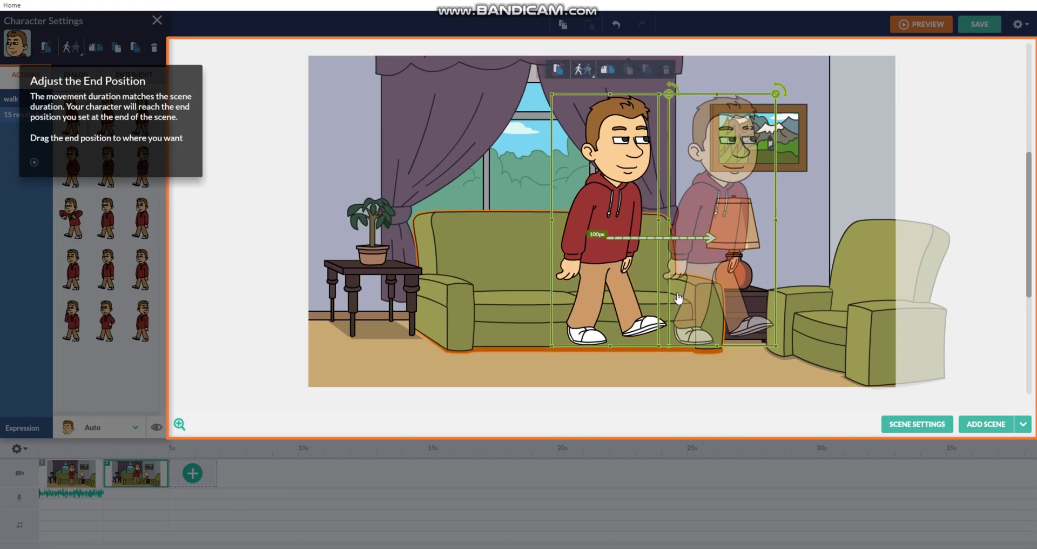
left_click_drag(713, 238, 754, 291)
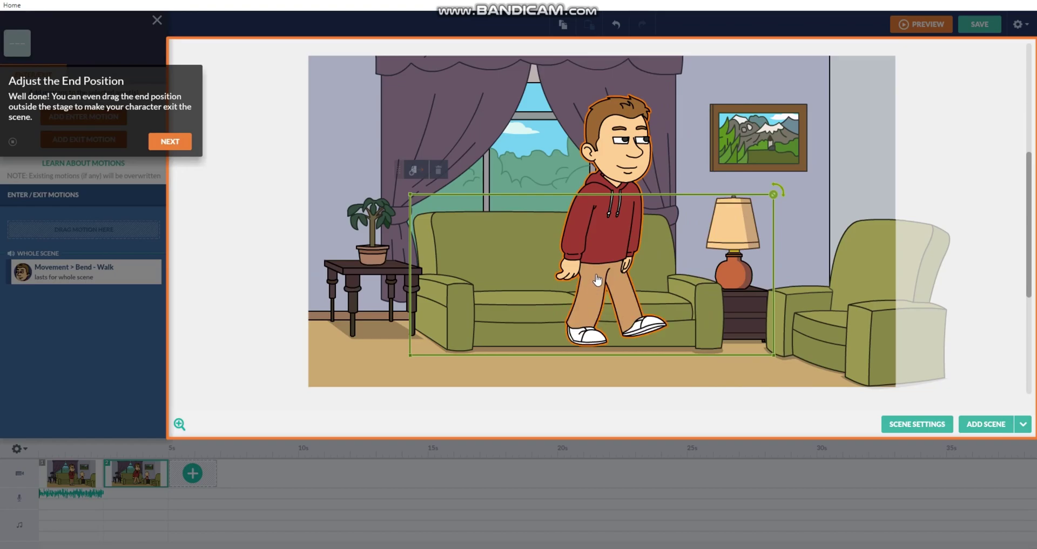
left_click(172, 141)
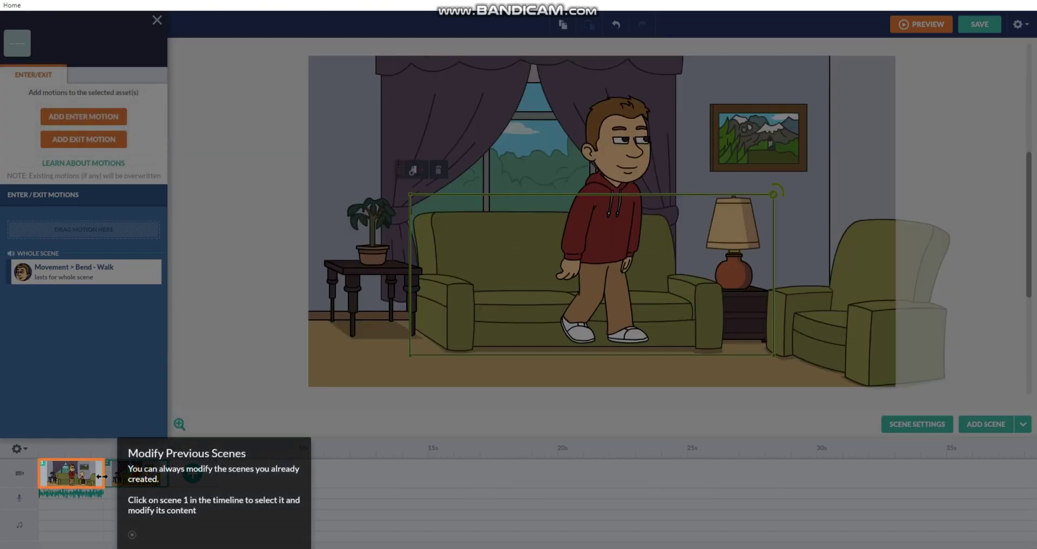
- Change the scene 1 character's action from Crossed arms to Stand still, finishing the tutorial
left_click(72, 475)
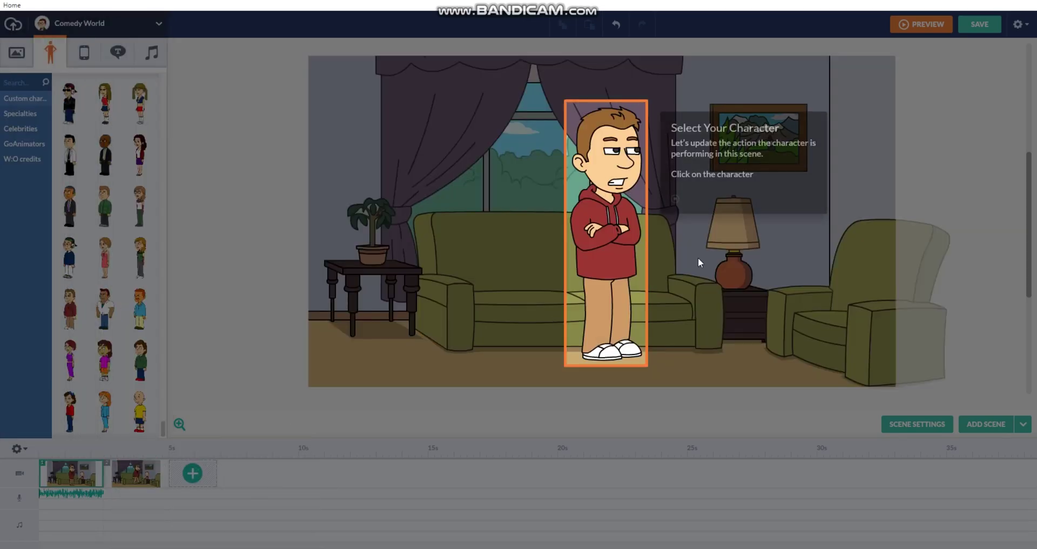
left_click(615, 233)
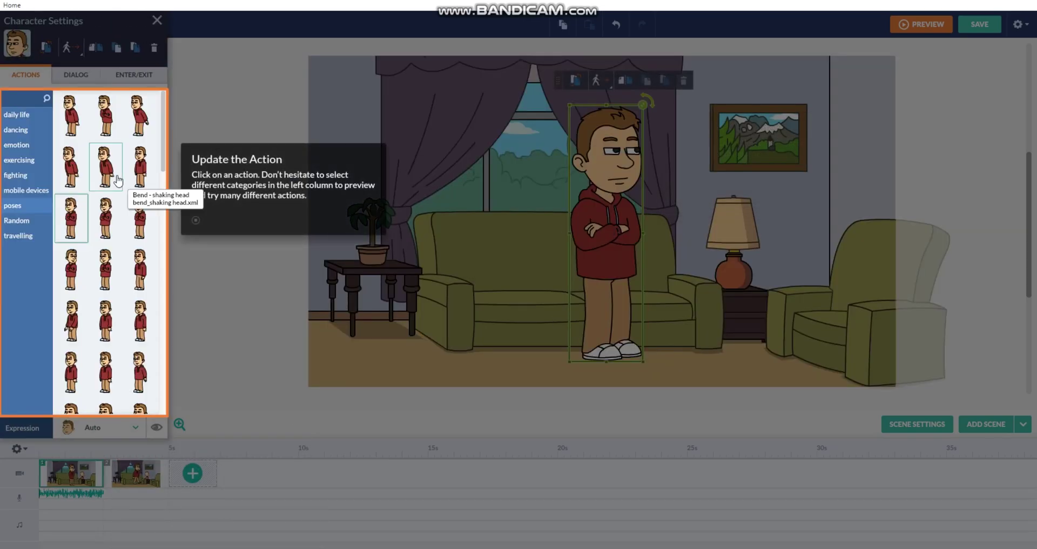
scroll(168, 389, "down", 10)
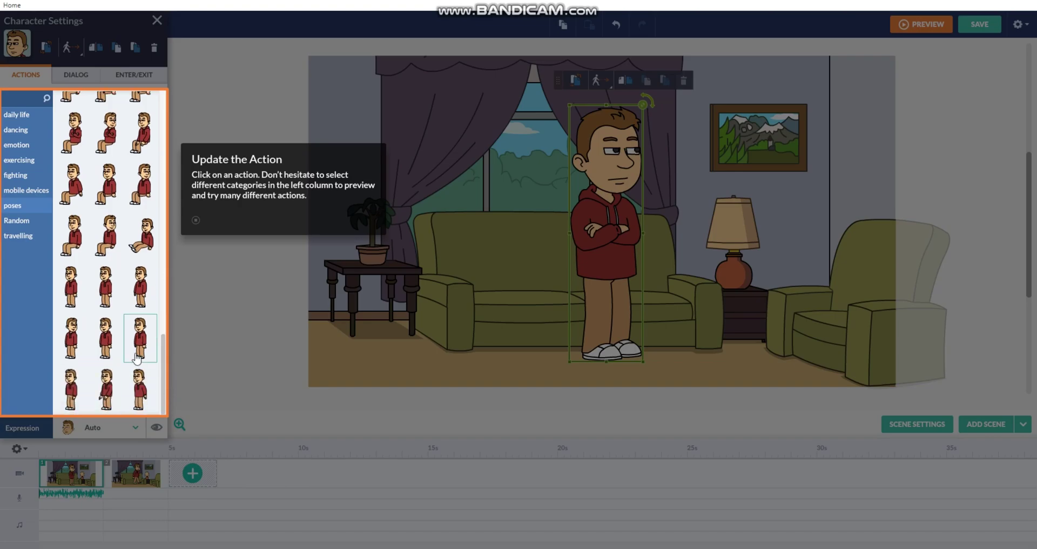
left_click(106, 287)
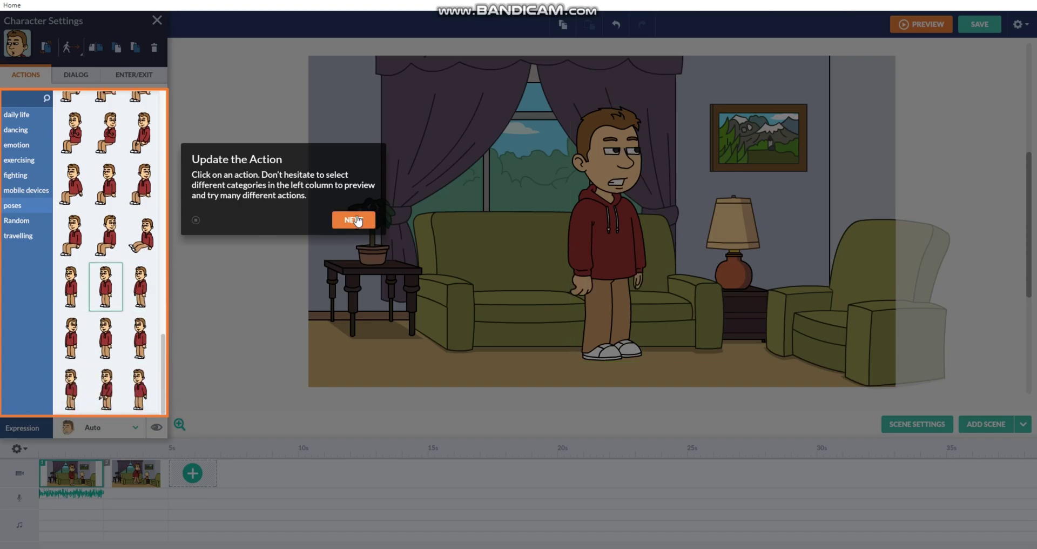
left_click(352, 219)
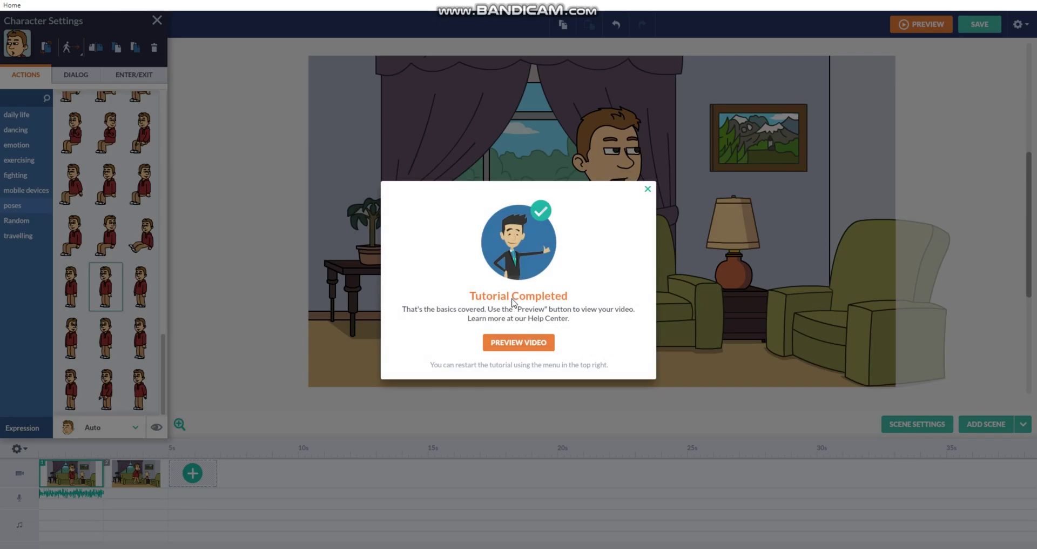
- Watch the 5-second preview of the two-scene video, then go back to editing
left_click(540, 342)
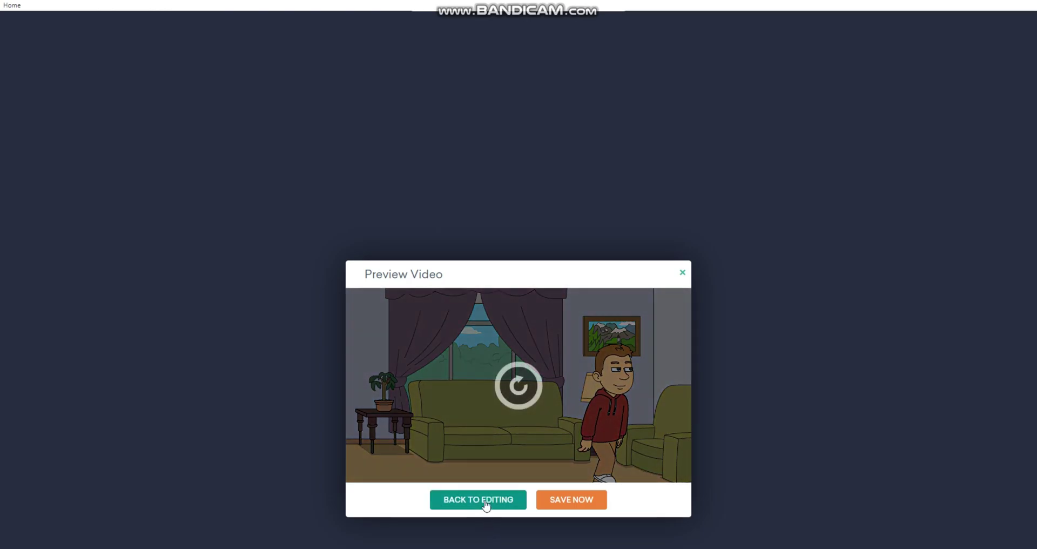
left_click(486, 503)
left_click(499, 503)
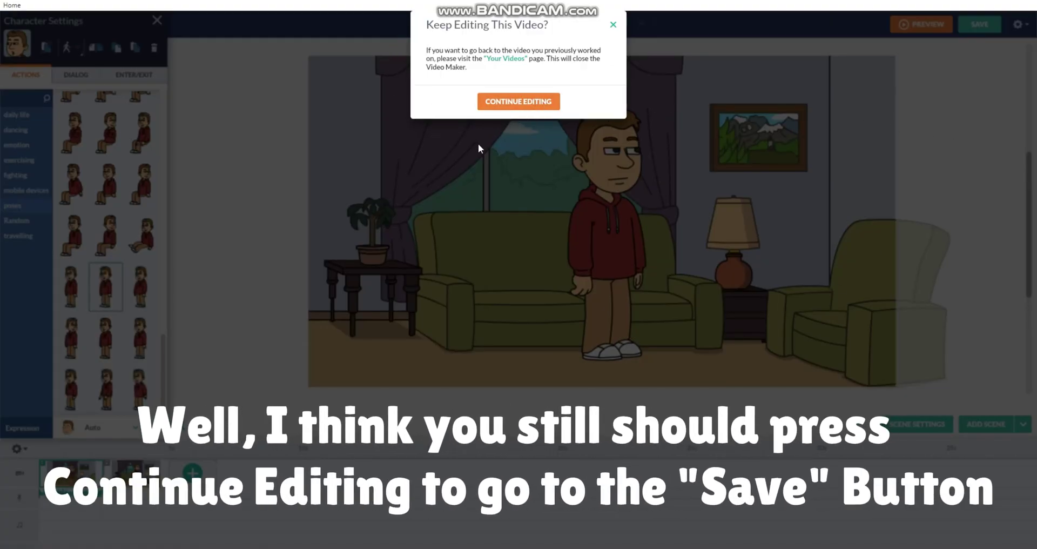
- Save the video as a draft titled 'Eric the Red hood Guy' using Save Only
left_click(518, 108)
right_click(150, 485)
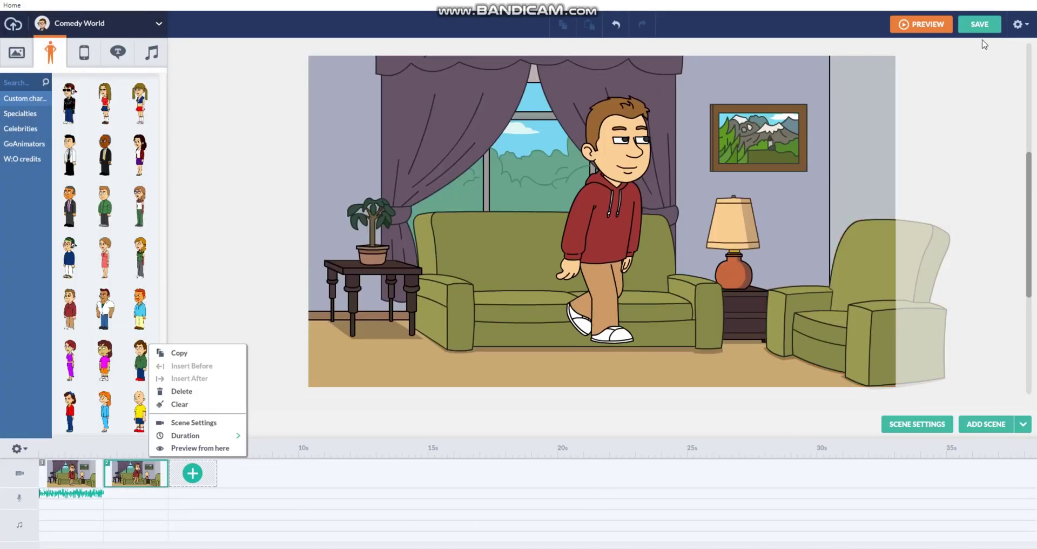
key("Escape")
key("ctrl+s")
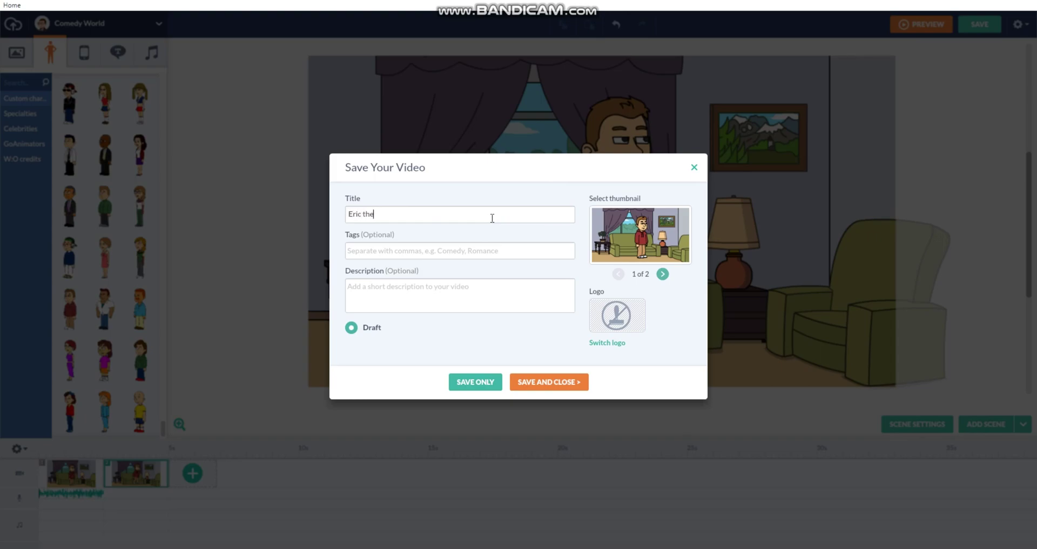
left_click(482, 382)
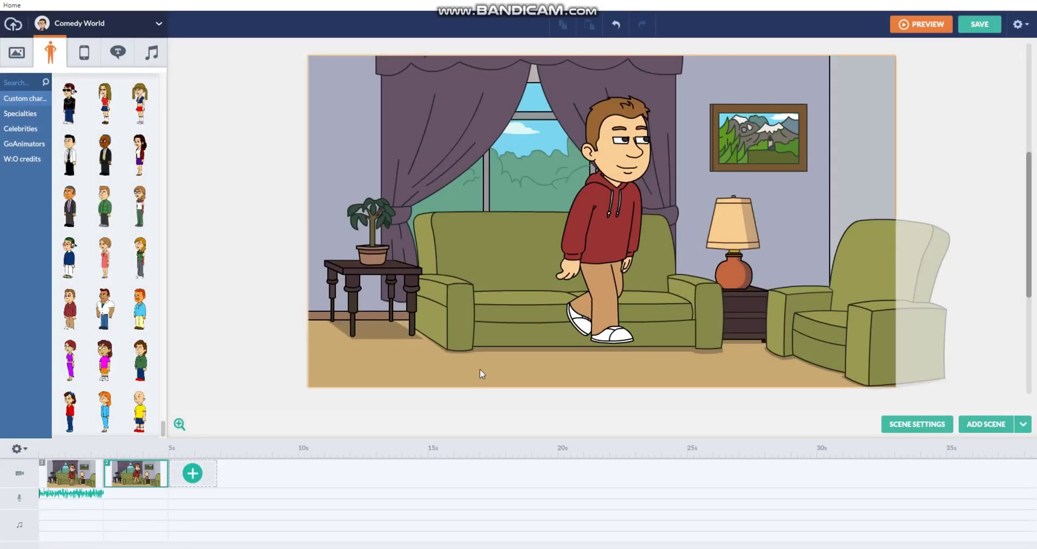
left_click(15, 14)
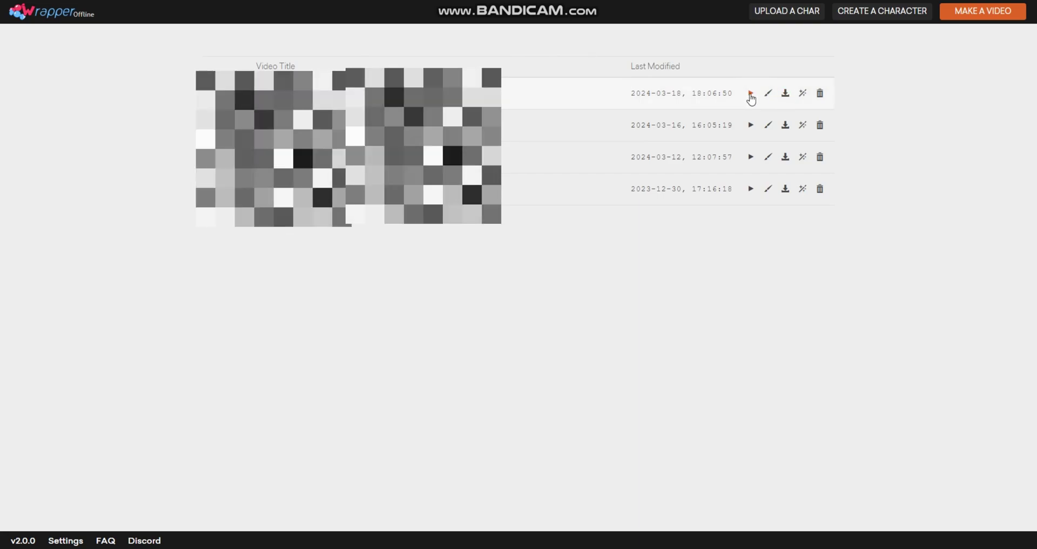
- Play the newest saved video in an enlarged player window, then close it
left_click(750, 94)
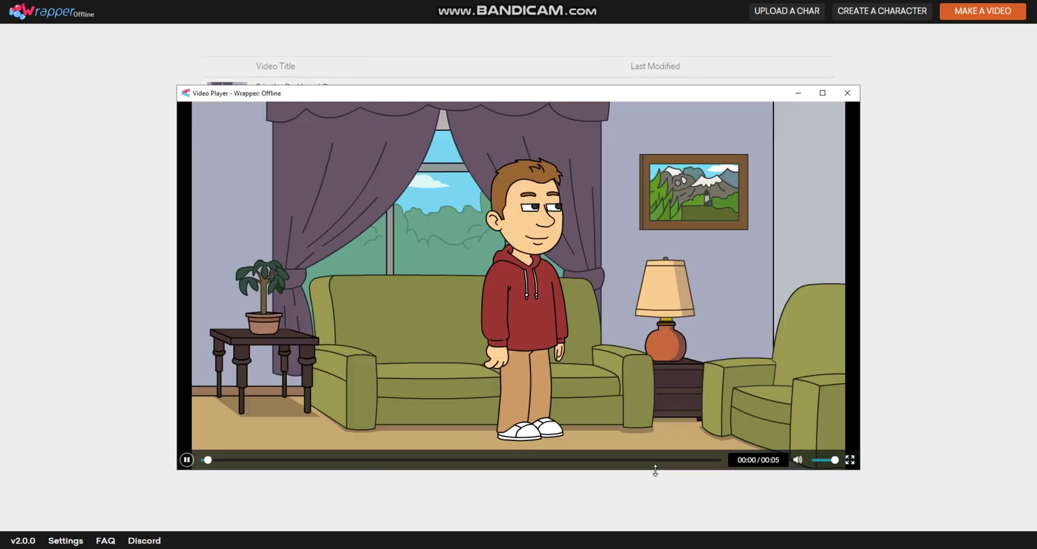
left_click_drag(655, 470, 659, 525)
left_click_drag(641, 85, 641, 55)
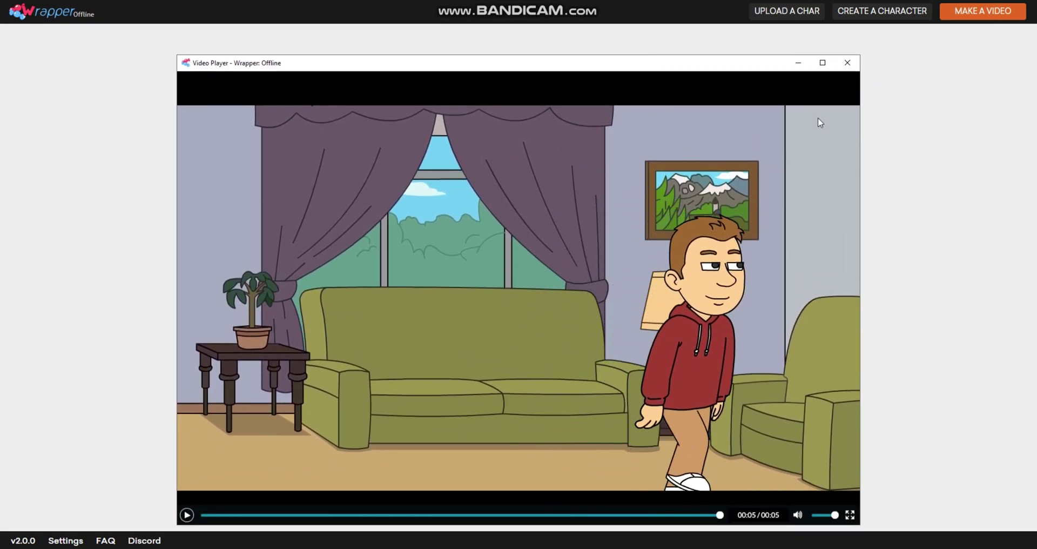
left_click(848, 63)
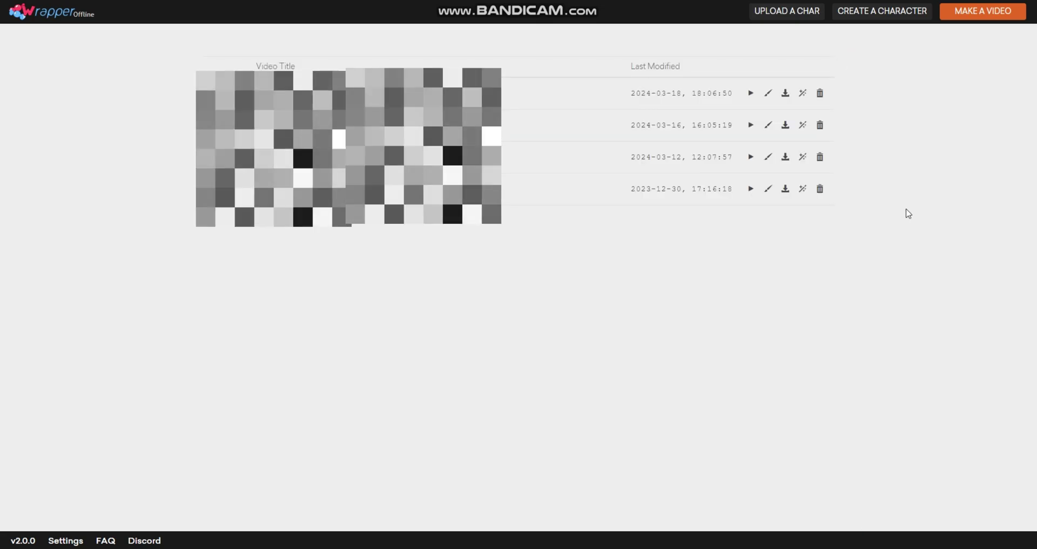